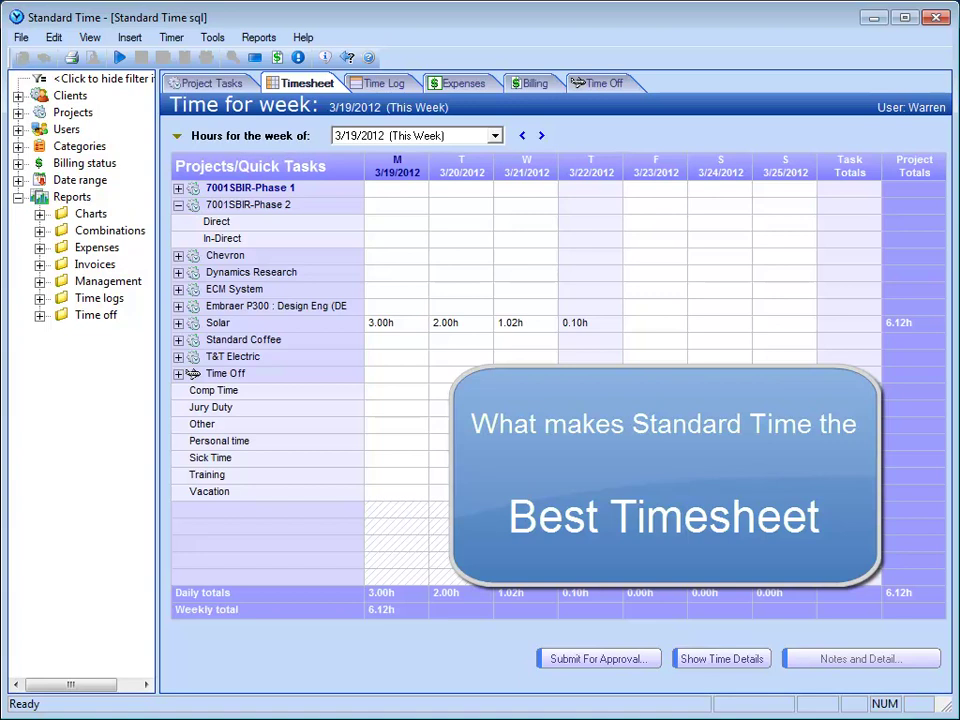
# Enter 2 hours on Monday 3/19/2012 and 3 hours on Tuesday 3/20/2012 for the In-Direct task of 7001SBIR-Phase 2
pyautogui.click(398, 240)
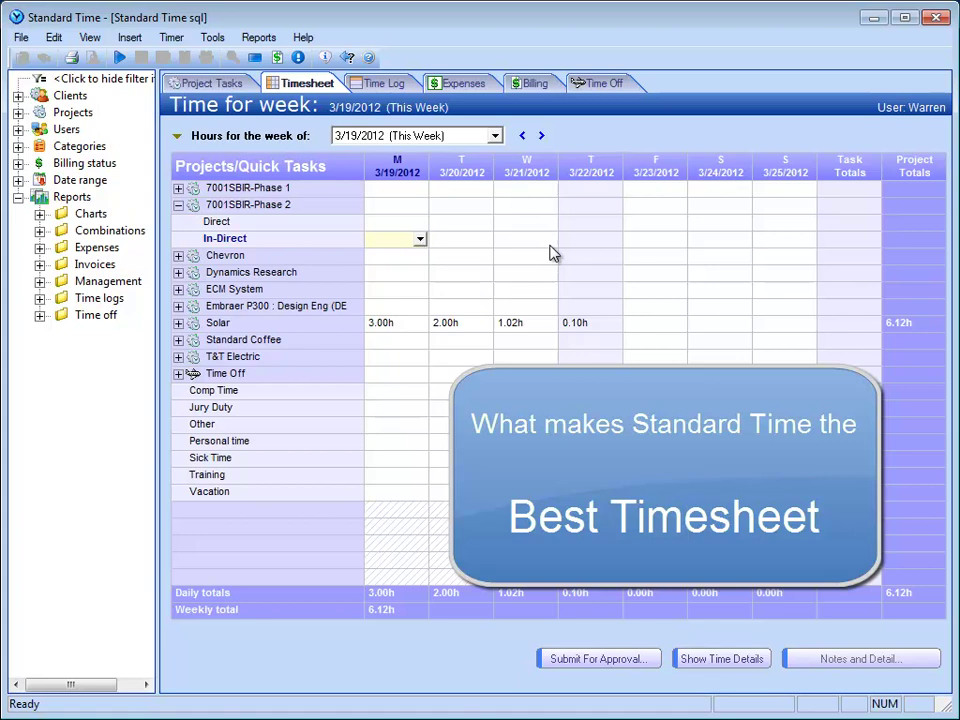
pyautogui.write('2')
pyautogui.press('Tab')
pyautogui.write('3')
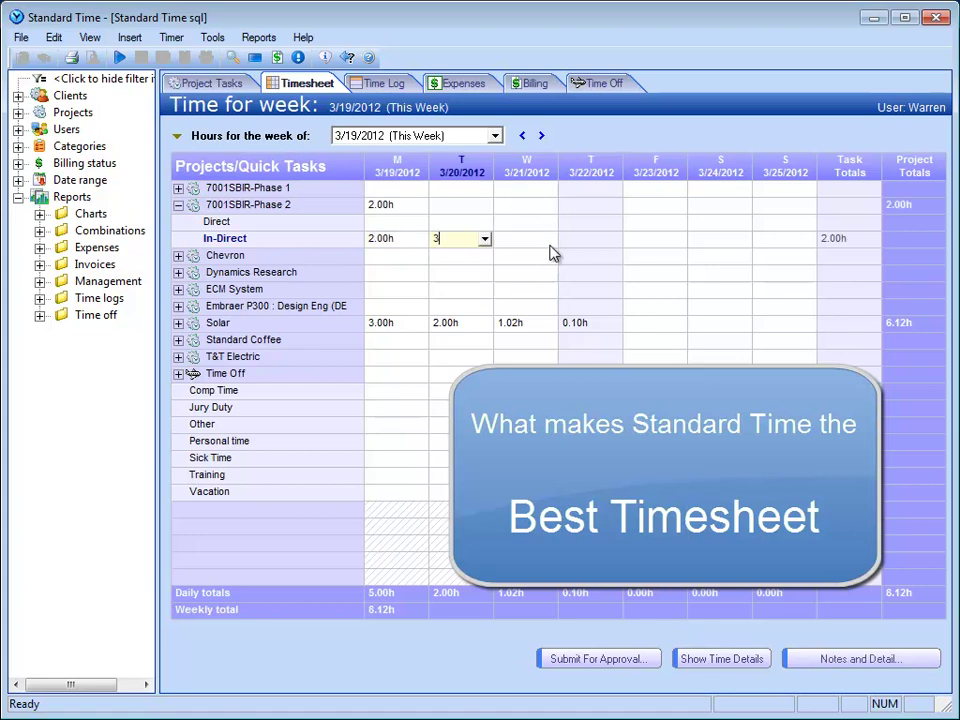
pyautogui.press('Tab')
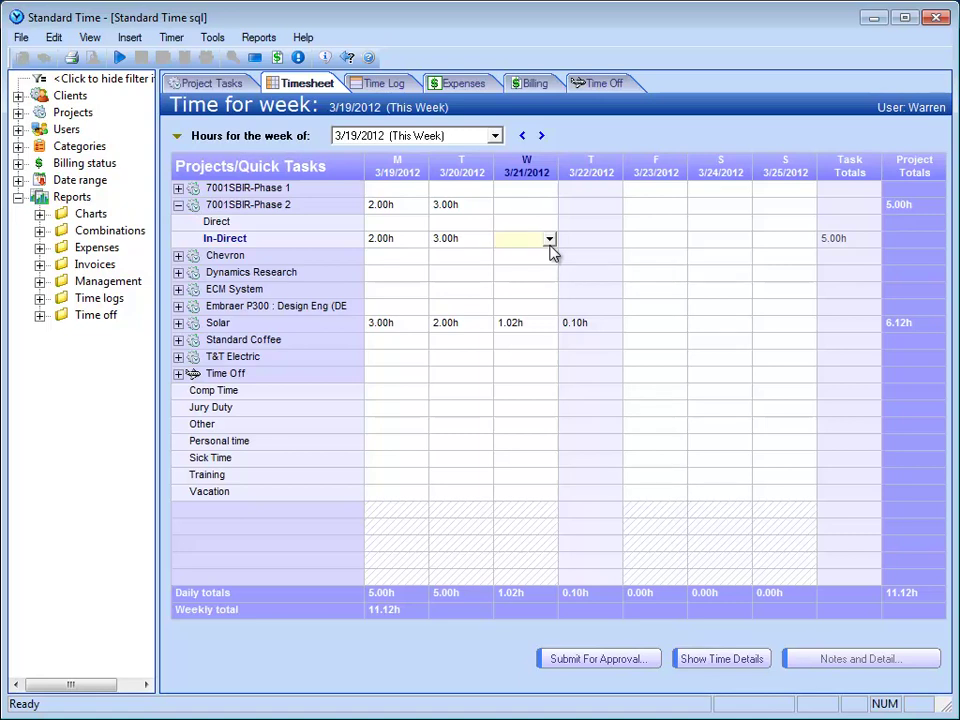
# Log timer time in the Quick Tasks window for In-Direct under 7001SBIR-Phase 2, switch to Chevron's On Bottom Stability, and stop the timer
pyautogui.rightClick(574, 242)
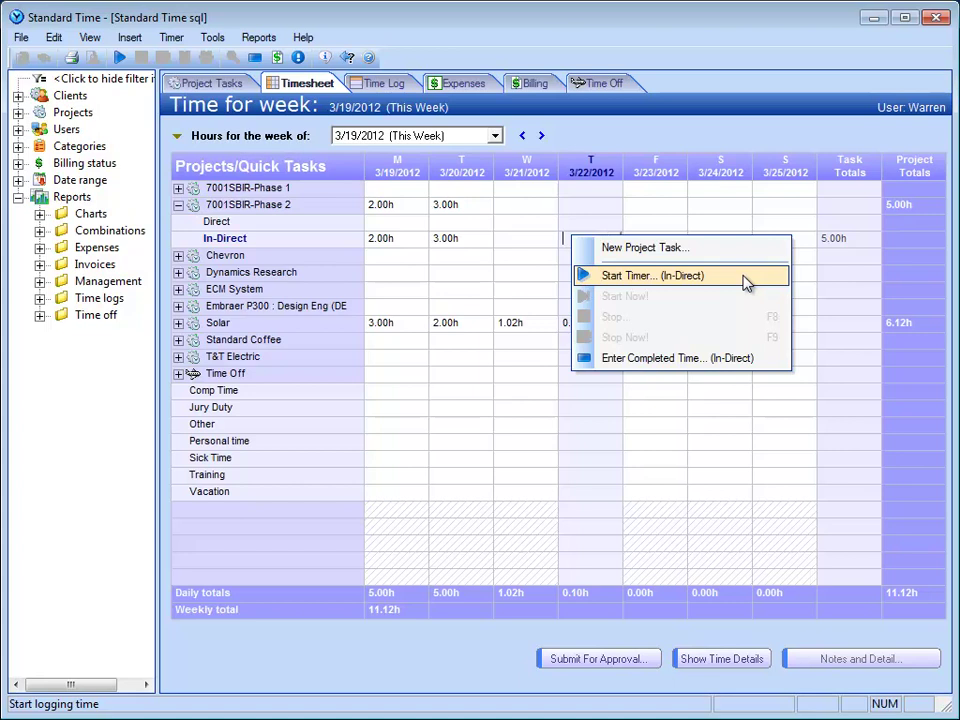
pyautogui.click(93, 40)
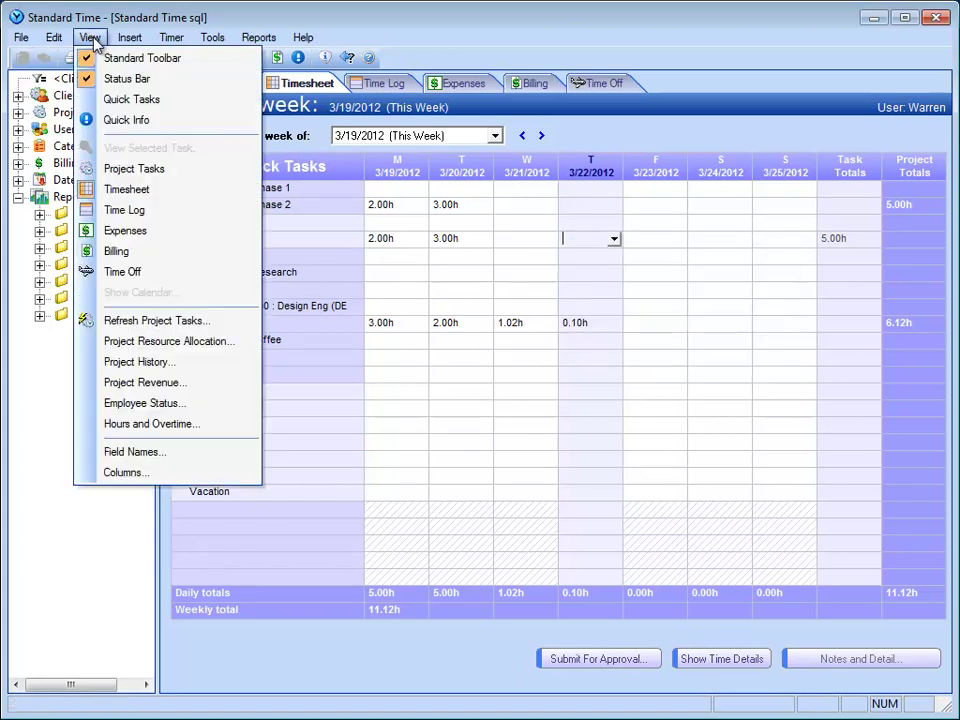
pyautogui.click(229, 101)
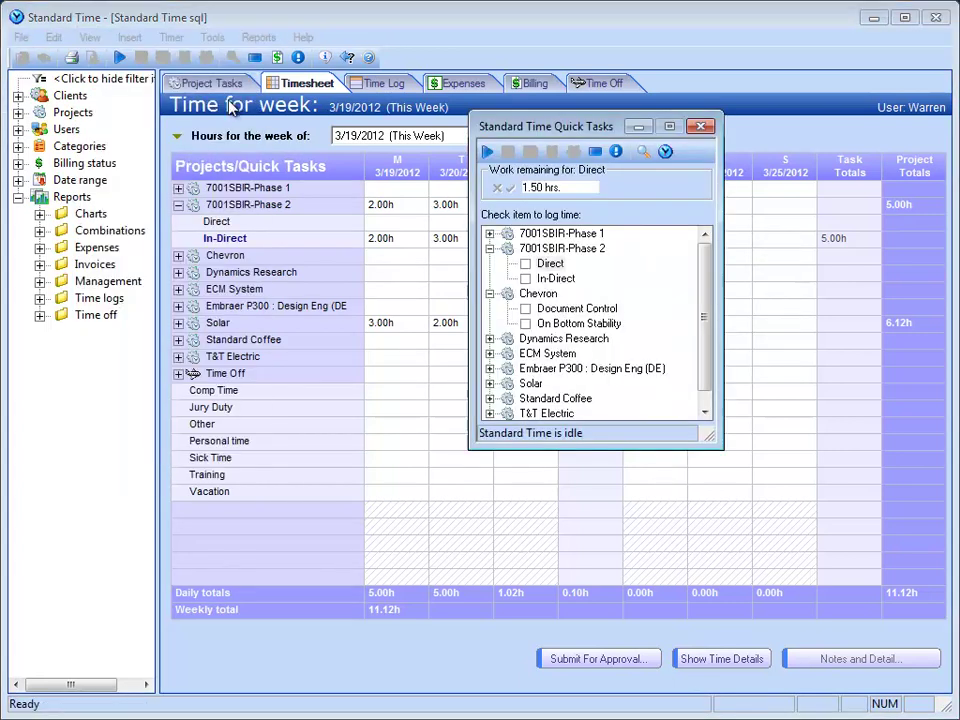
pyautogui.click(526, 278)
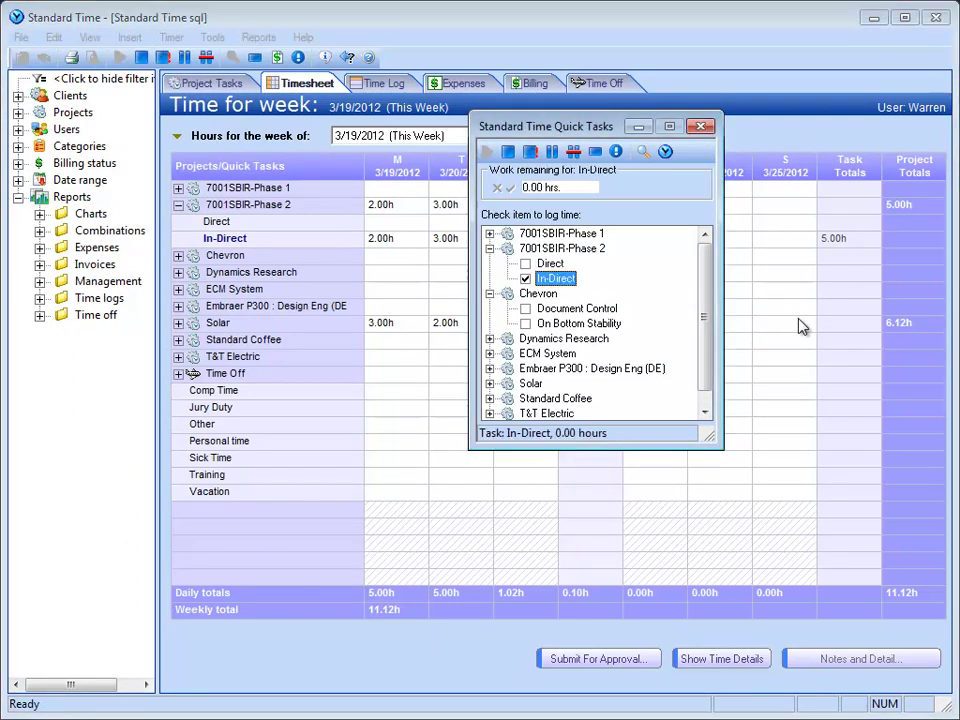
pyautogui.click(526, 324)
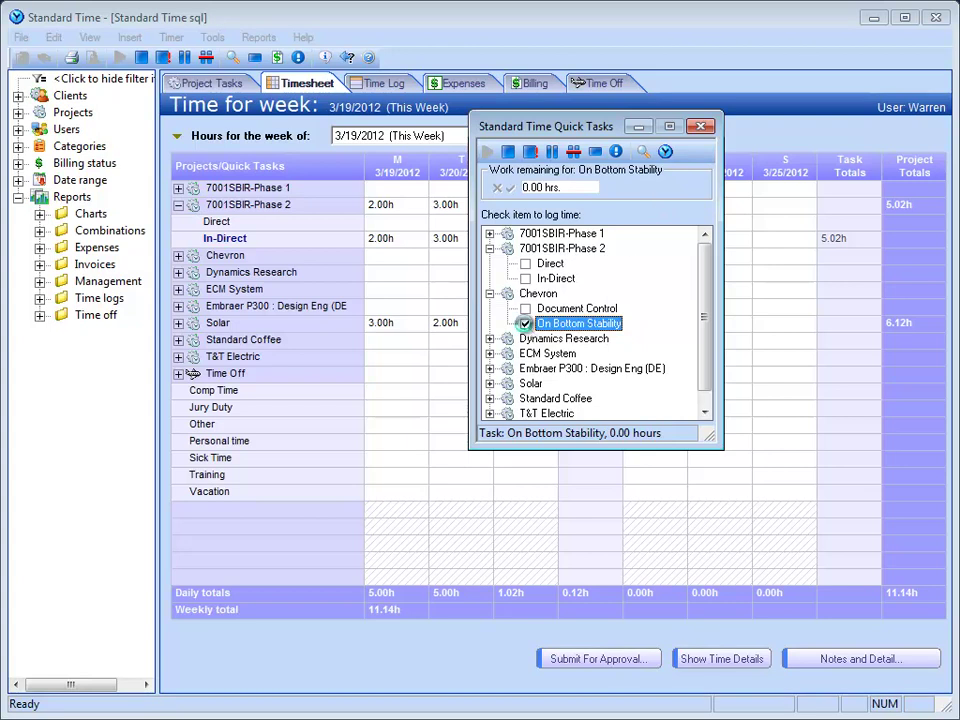
pyautogui.click(526, 324)
pyautogui.click(701, 128)
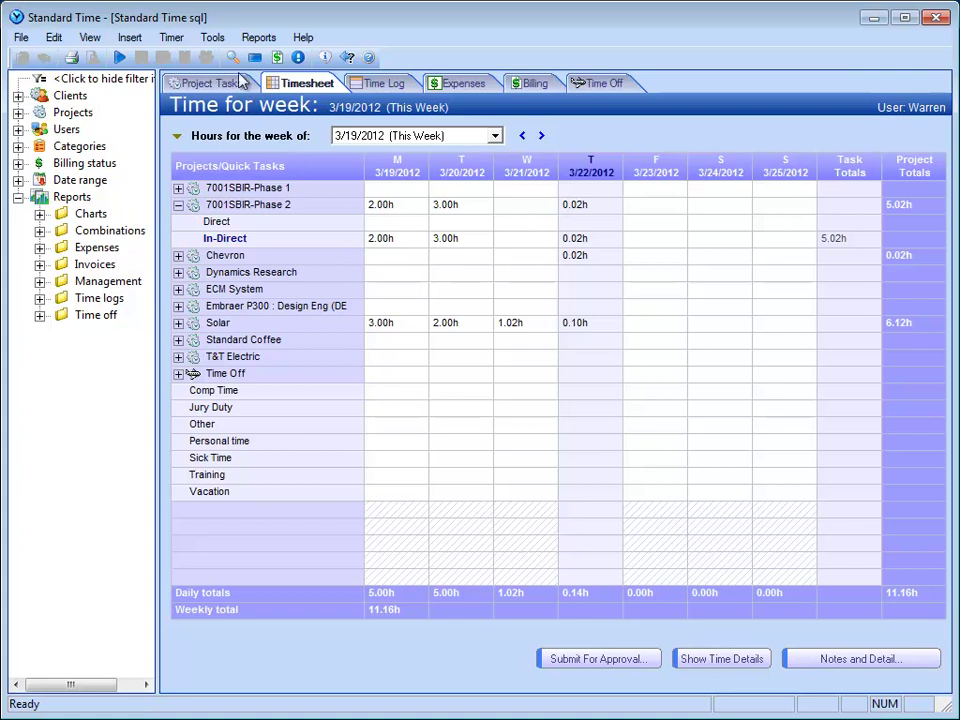
pyautogui.click(214, 38)
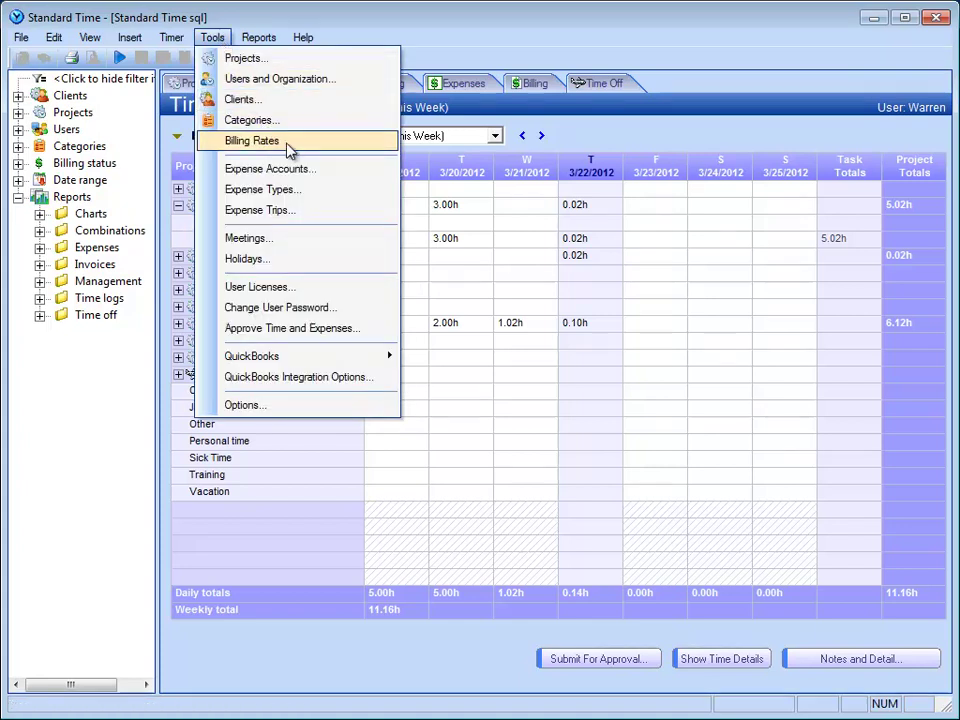
pyautogui.moveTo(355, 142)
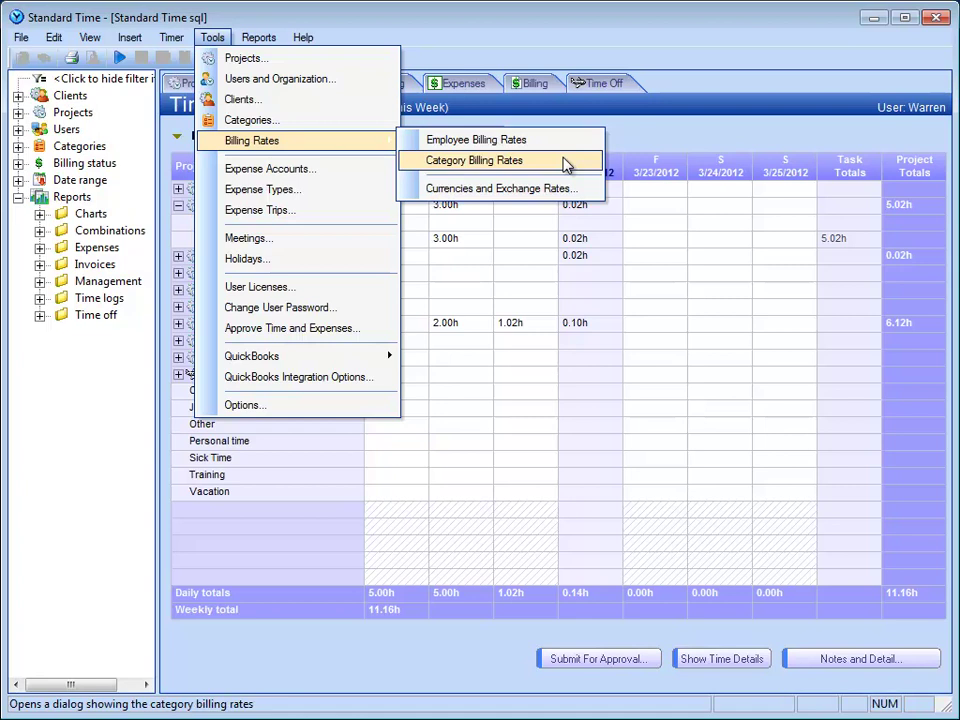
pyautogui.press('Escape')
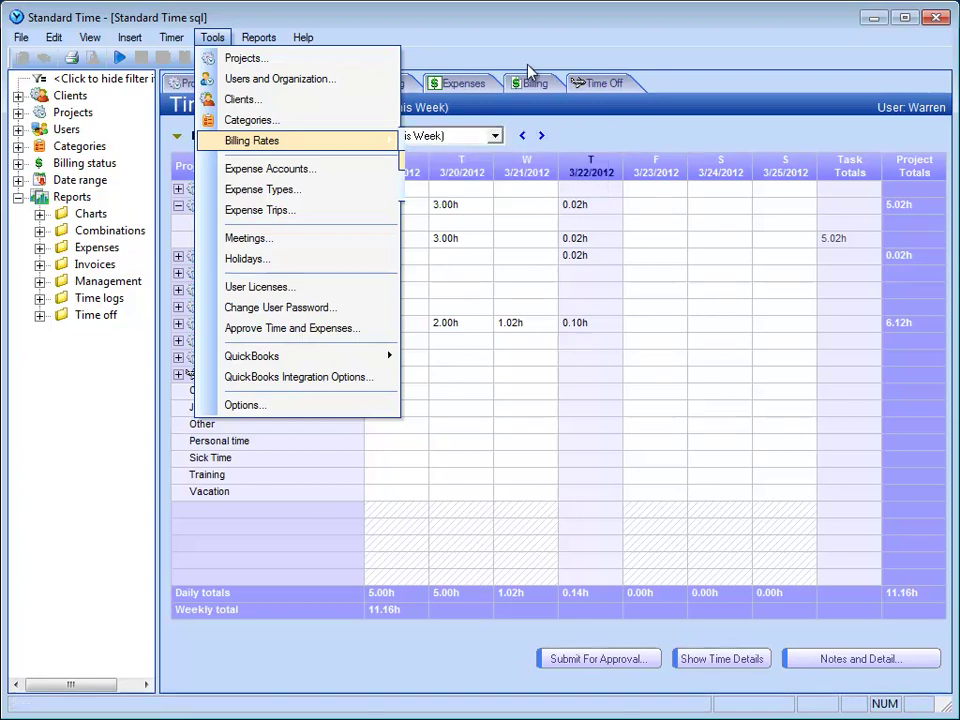
pyautogui.press('Escape')
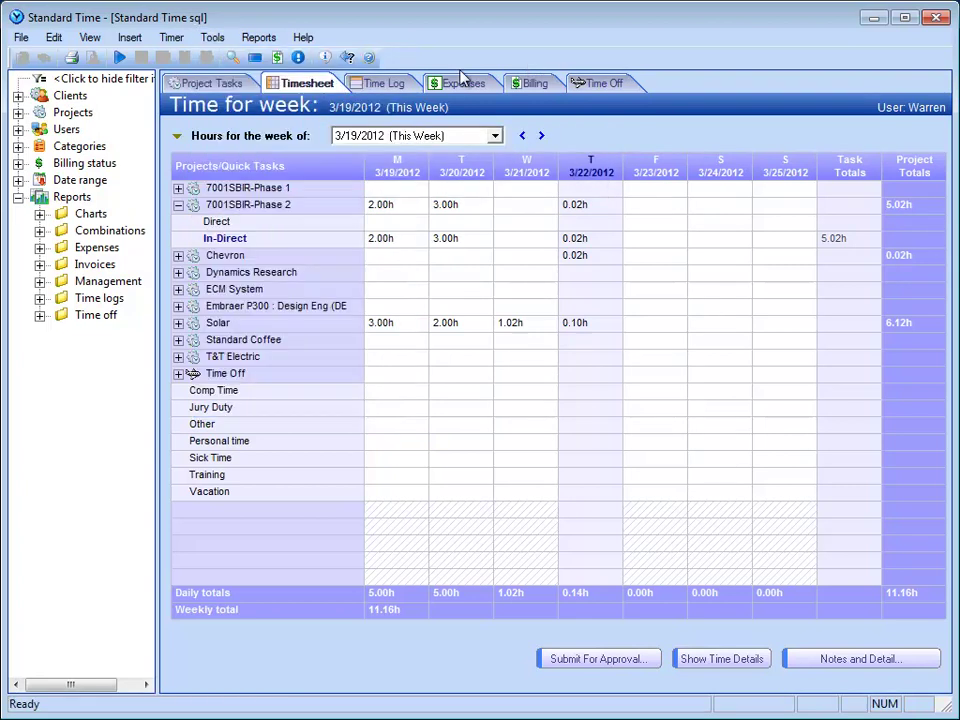
# Look through the project tasks, time log, expenses, billing and time off views
pyautogui.click(240, 88)
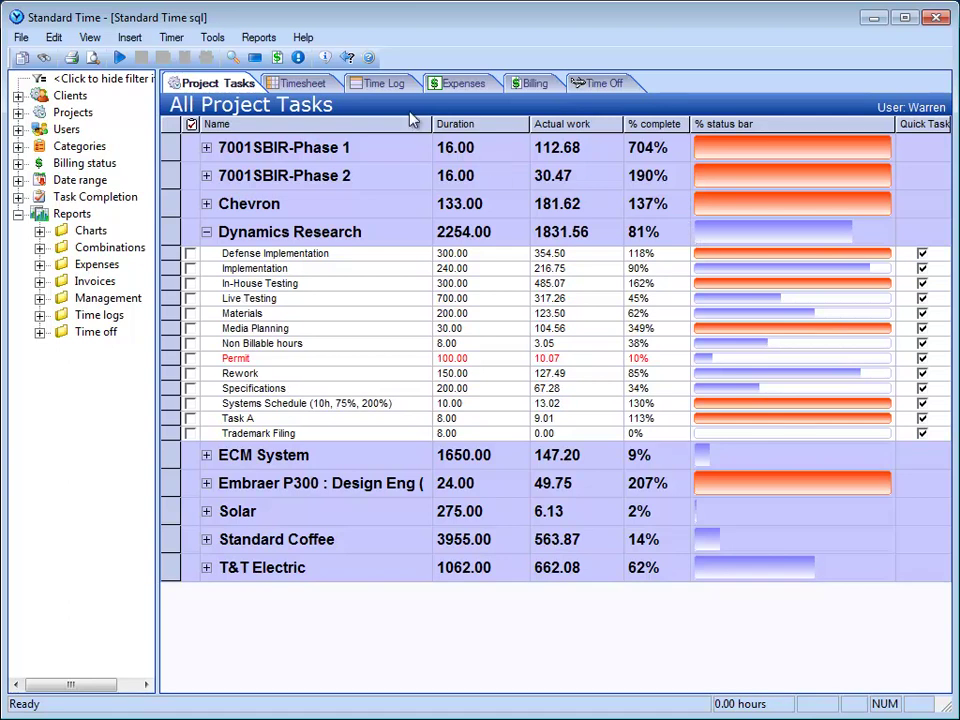
pyautogui.click(390, 86)
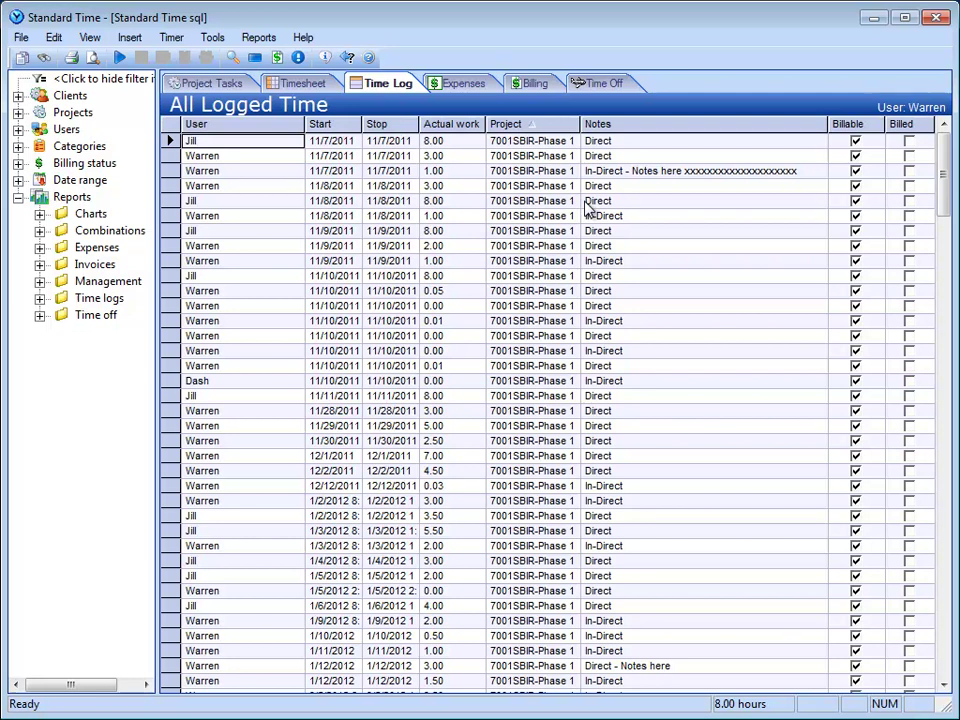
pyautogui.click(480, 85)
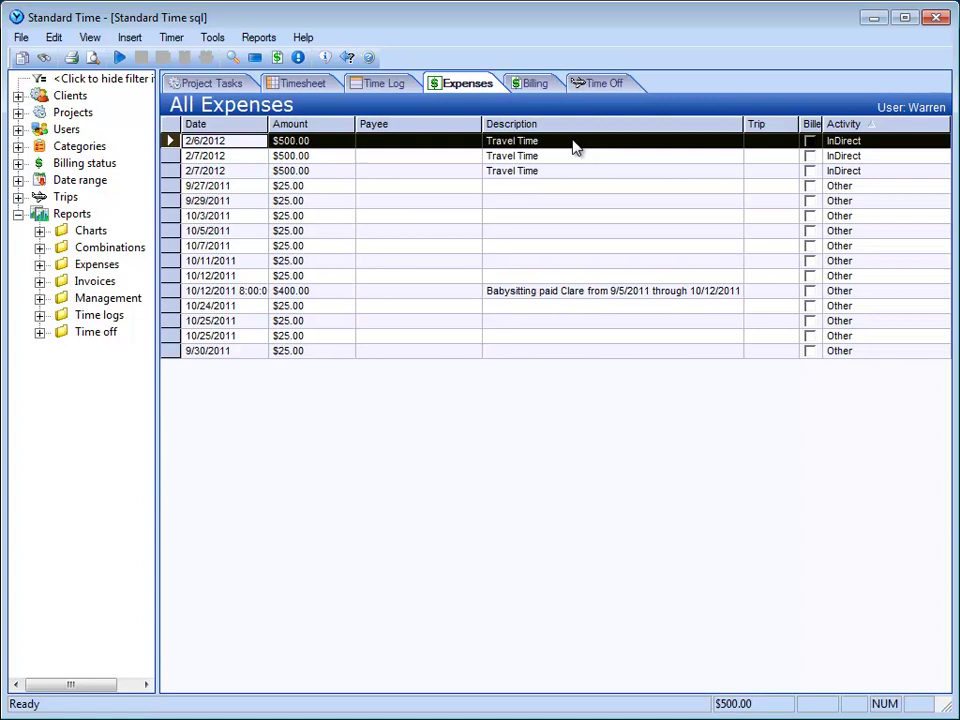
pyautogui.click(551, 86)
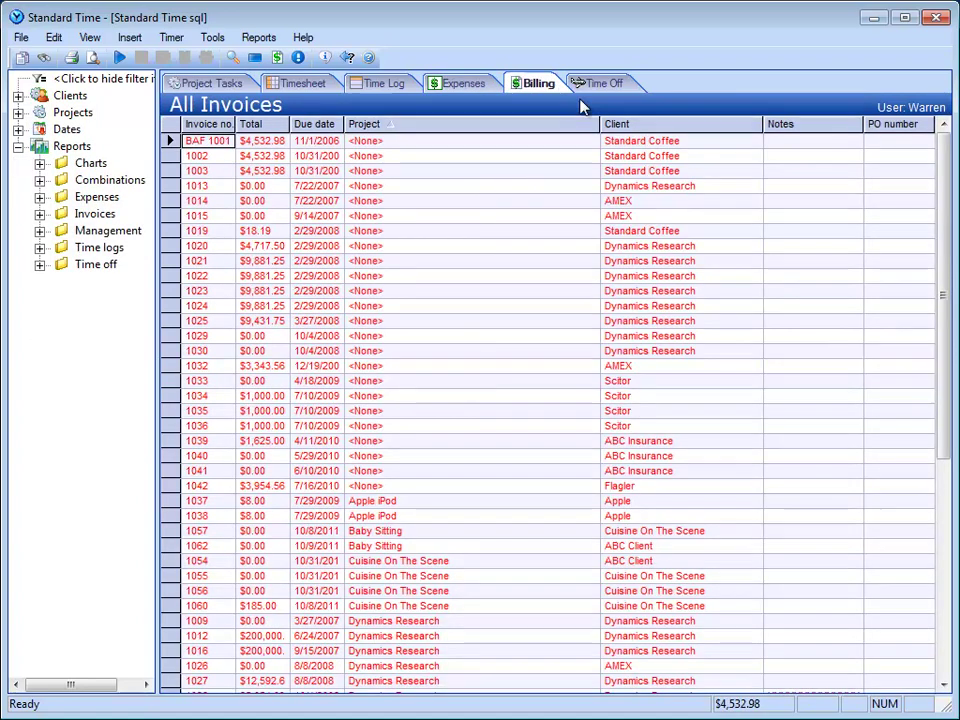
pyautogui.click(597, 84)
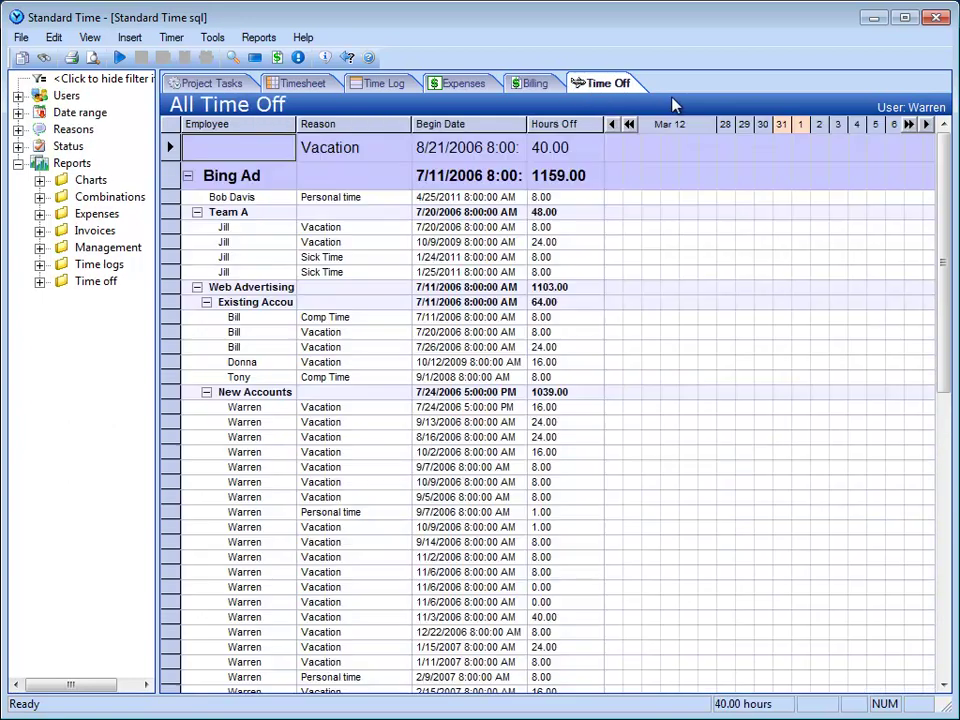
# Return to the timesheet and highlight the time off rows from Comp Time through Vacation
pyautogui.click(283, 90)
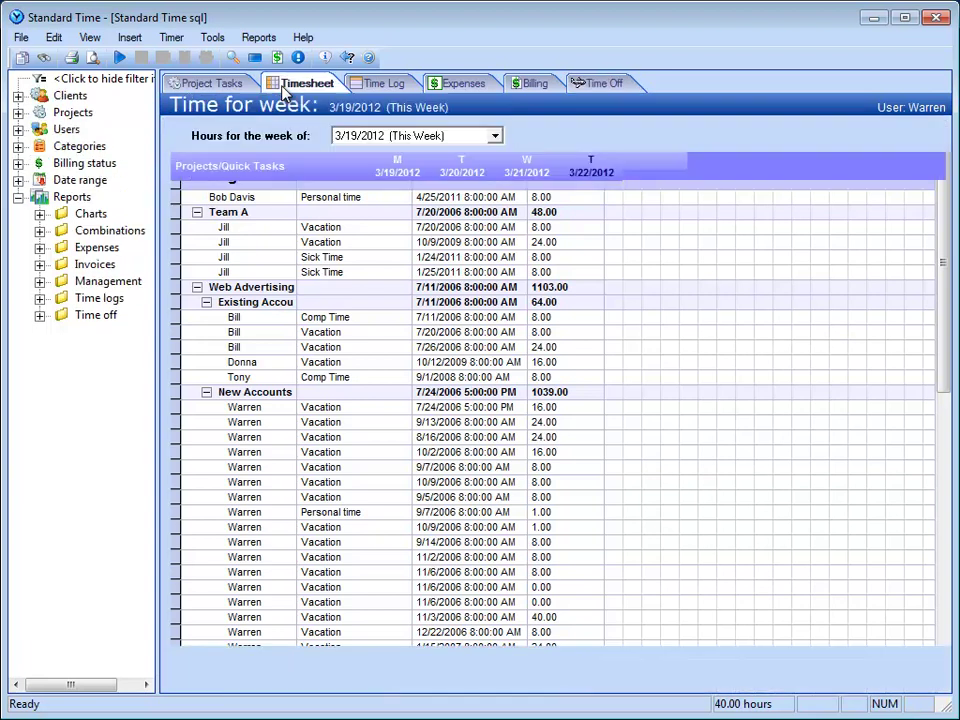
pyautogui.moveTo(280, 398); pyautogui.dragTo(296, 495)
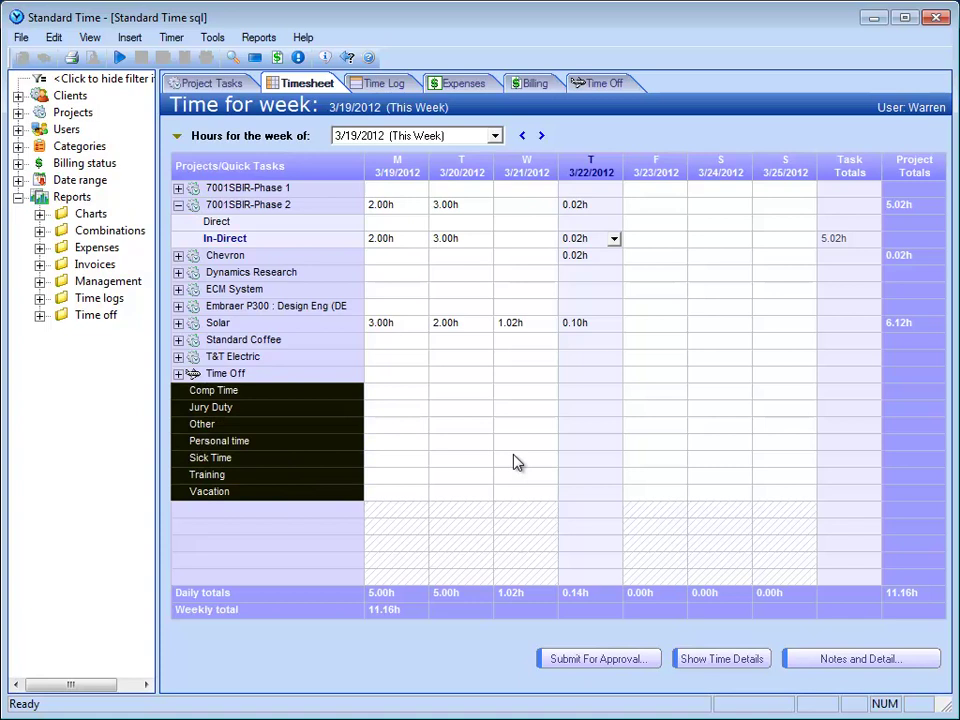
pyautogui.click(400, 408)
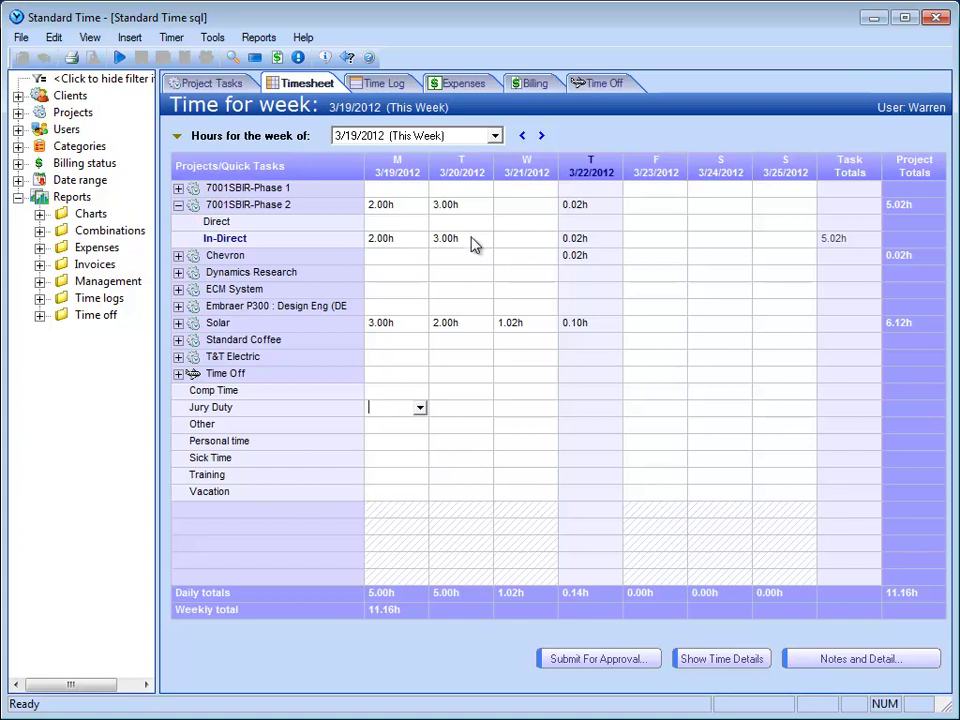
# Run the time logs report listed by employee for the last 60 days and inspect its design layout before closing it
pyautogui.click(260, 38)
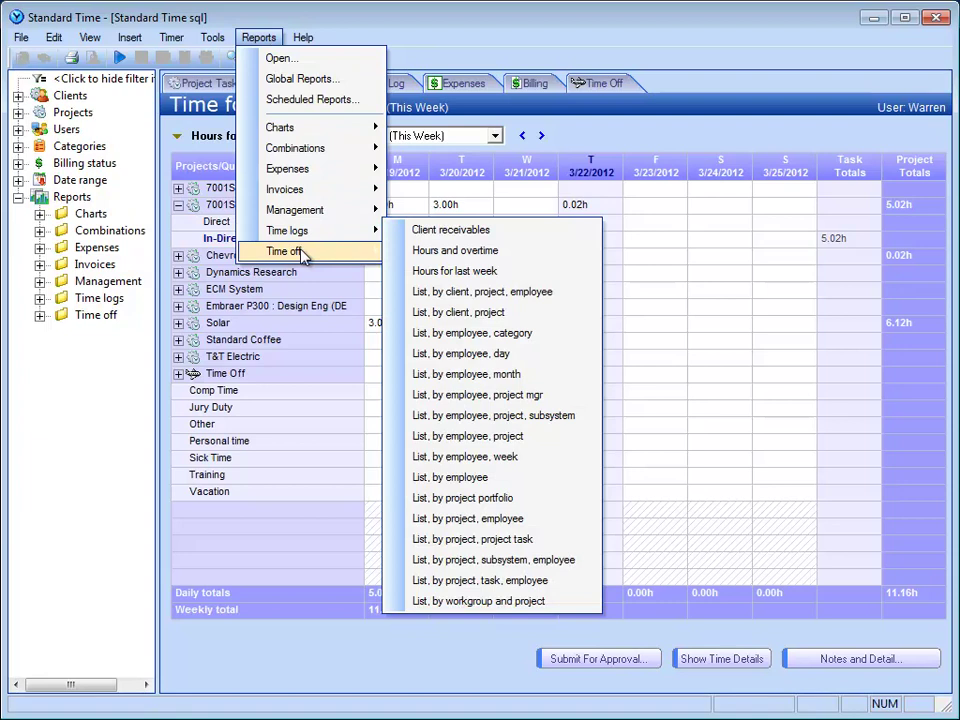
pyautogui.moveTo(303, 255)
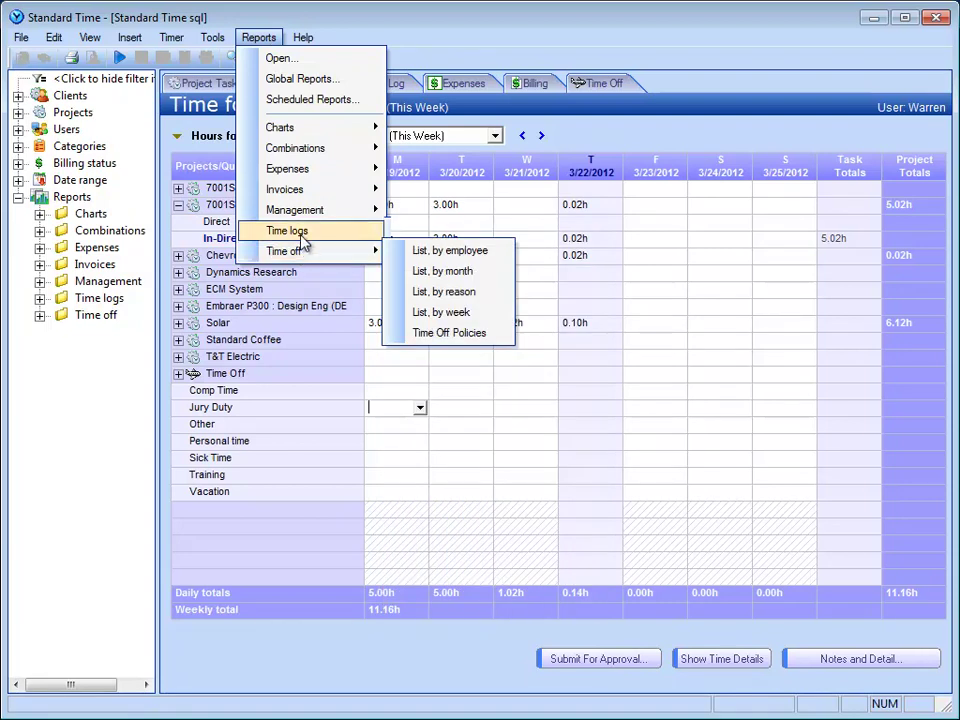
pyautogui.moveTo(296, 231)
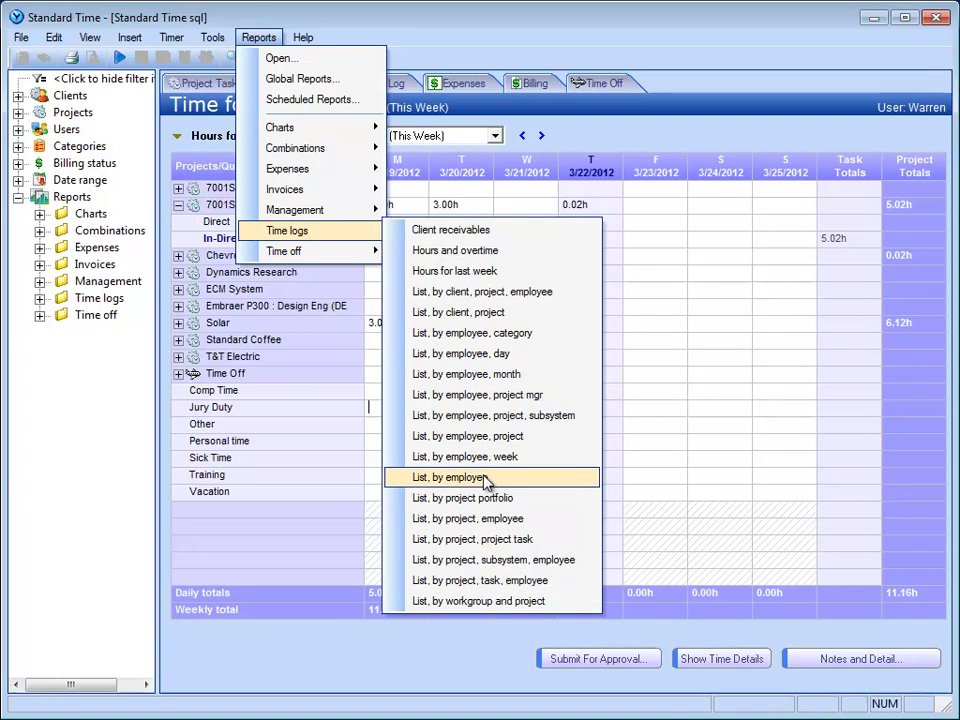
pyautogui.click(483, 477)
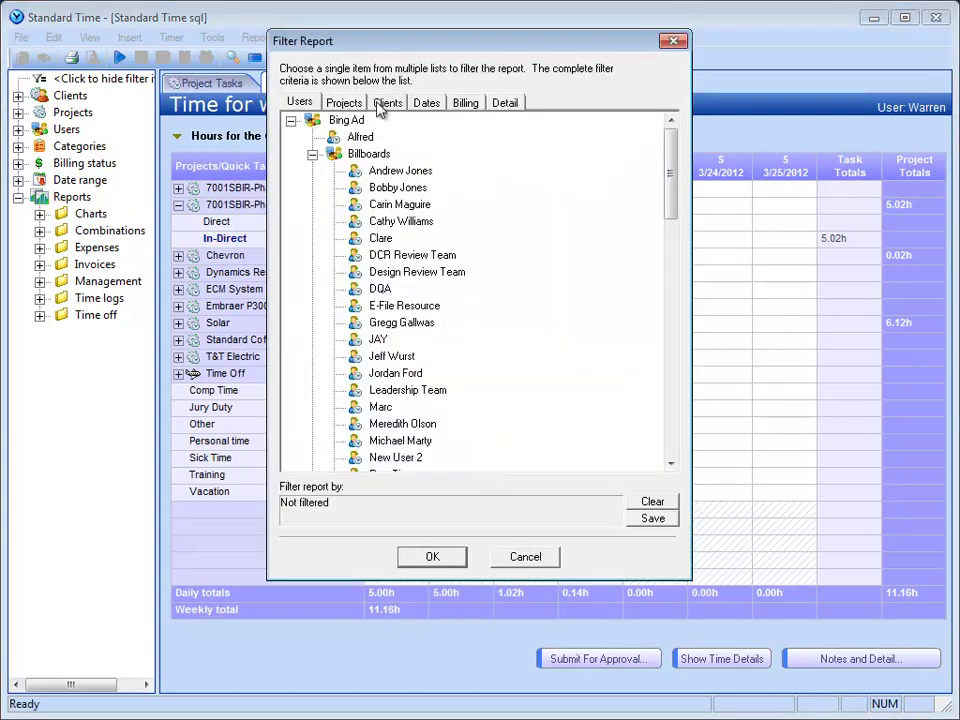
pyautogui.click(425, 104)
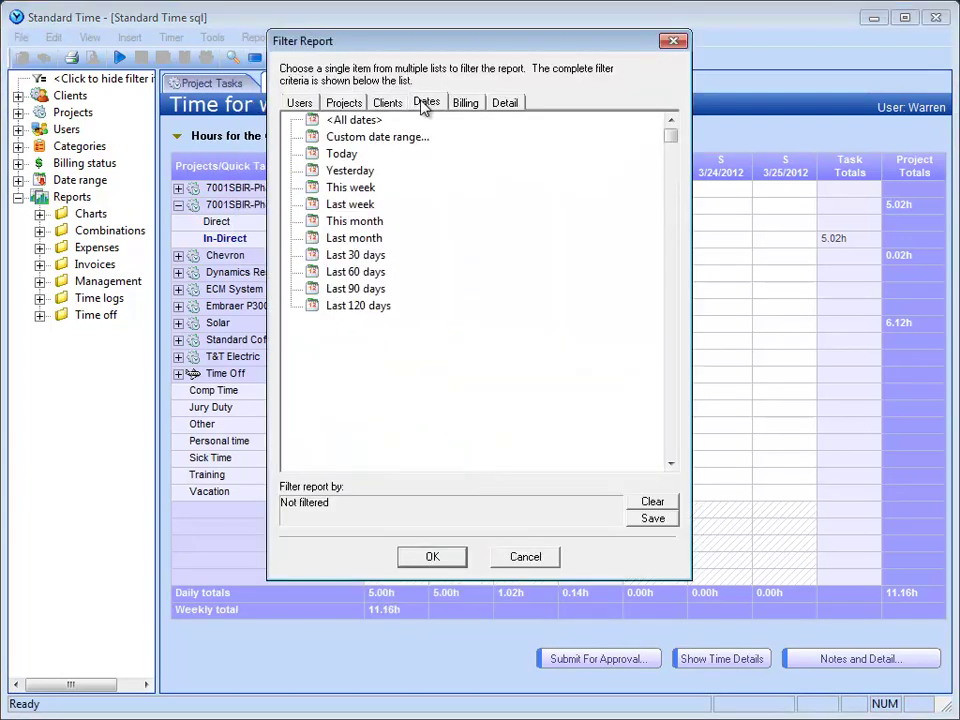
pyautogui.click(376, 273)
pyautogui.click(430, 556)
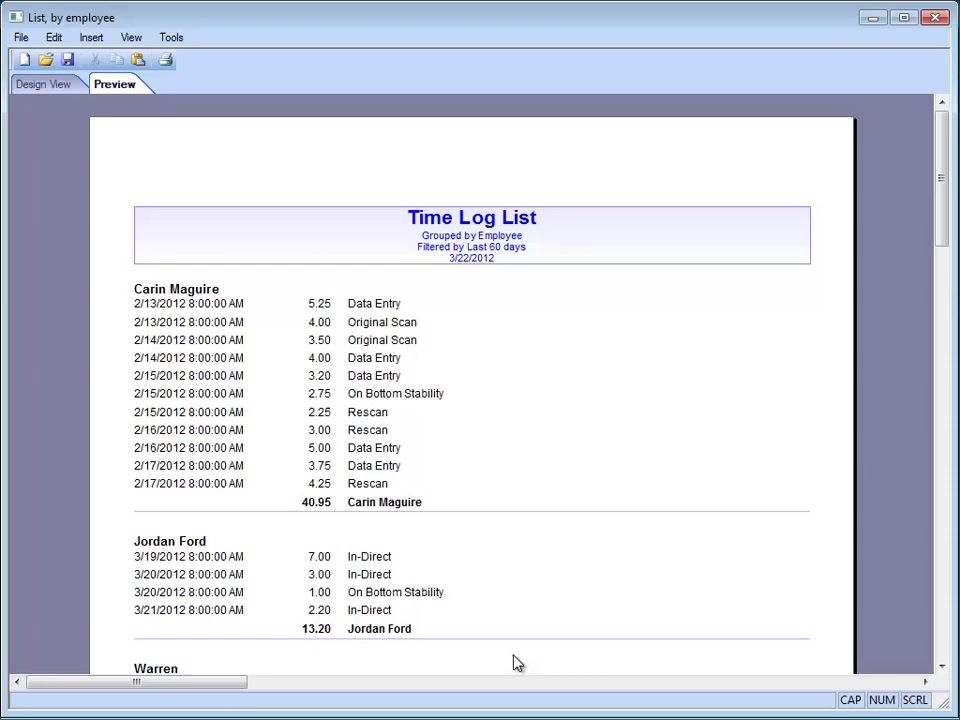
pyautogui.click(57, 88)
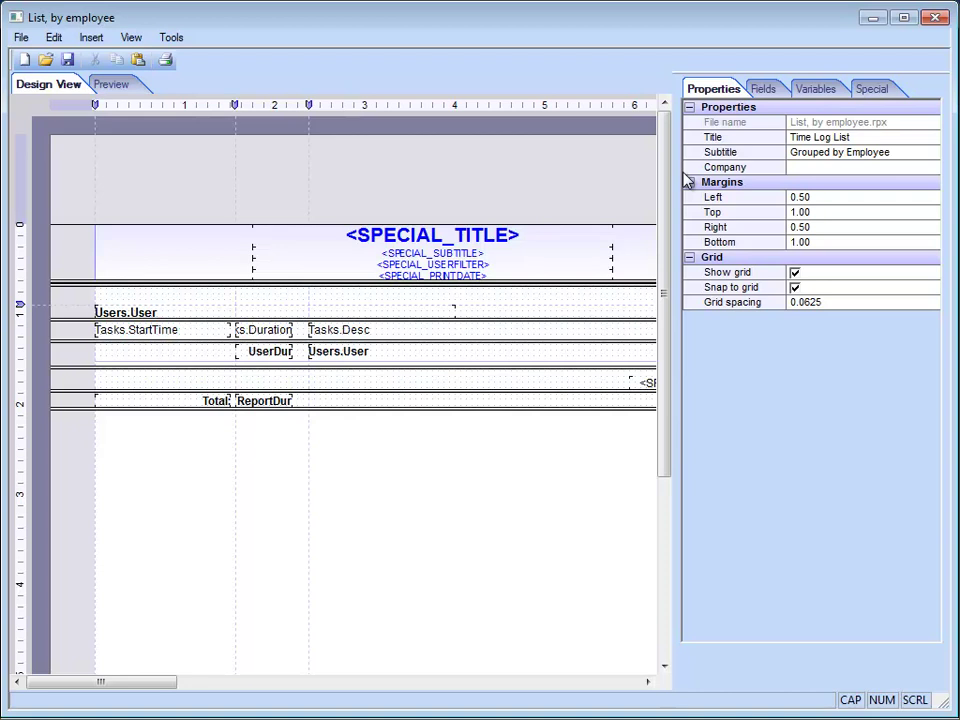
pyautogui.click(940, 22)
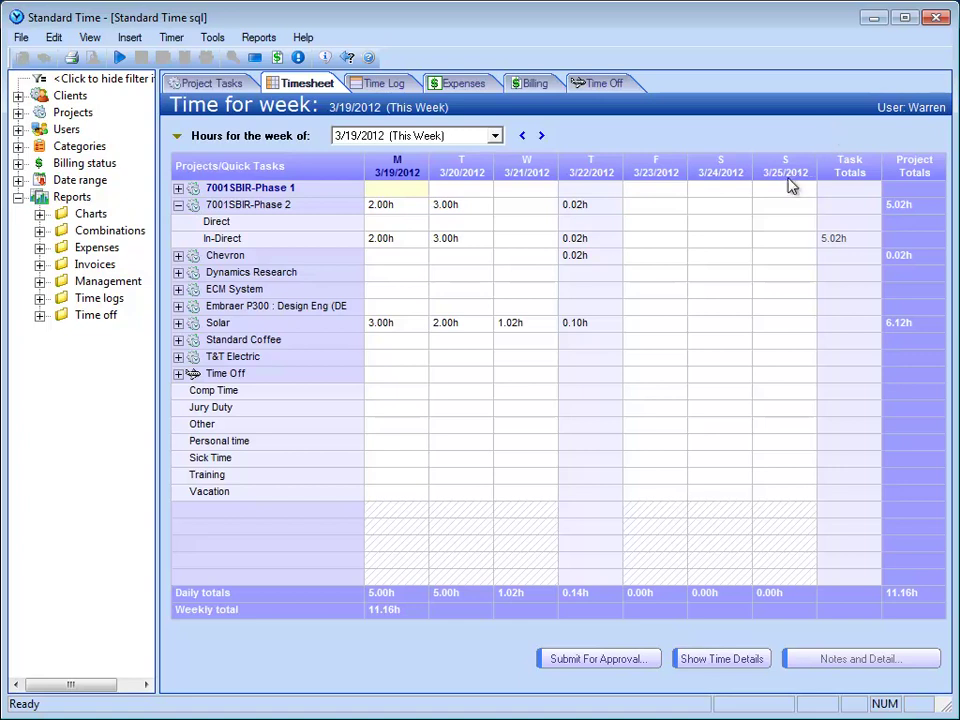
# View the estimated project revenue chart for all projects and clients, and close it
pyautogui.click(91, 38)
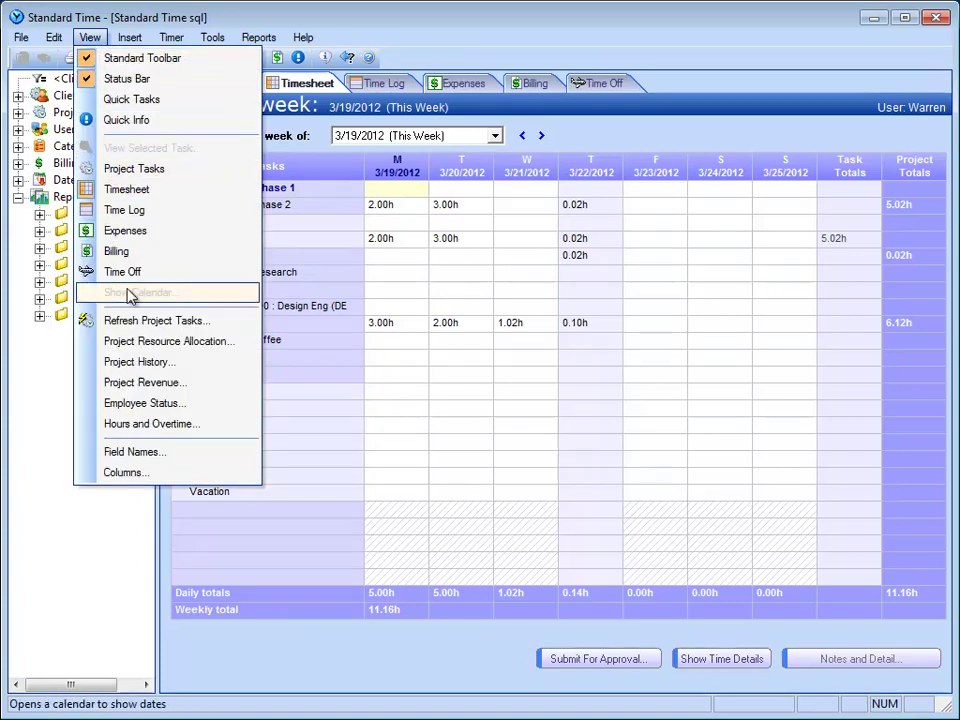
pyautogui.click(130, 382)
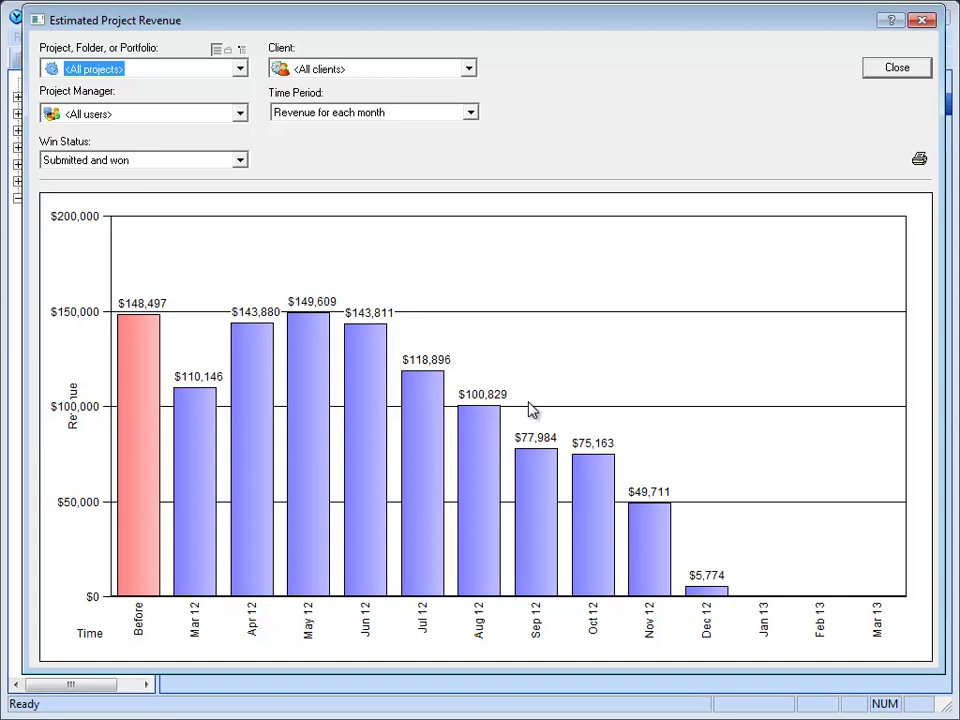
pyautogui.click(924, 21)
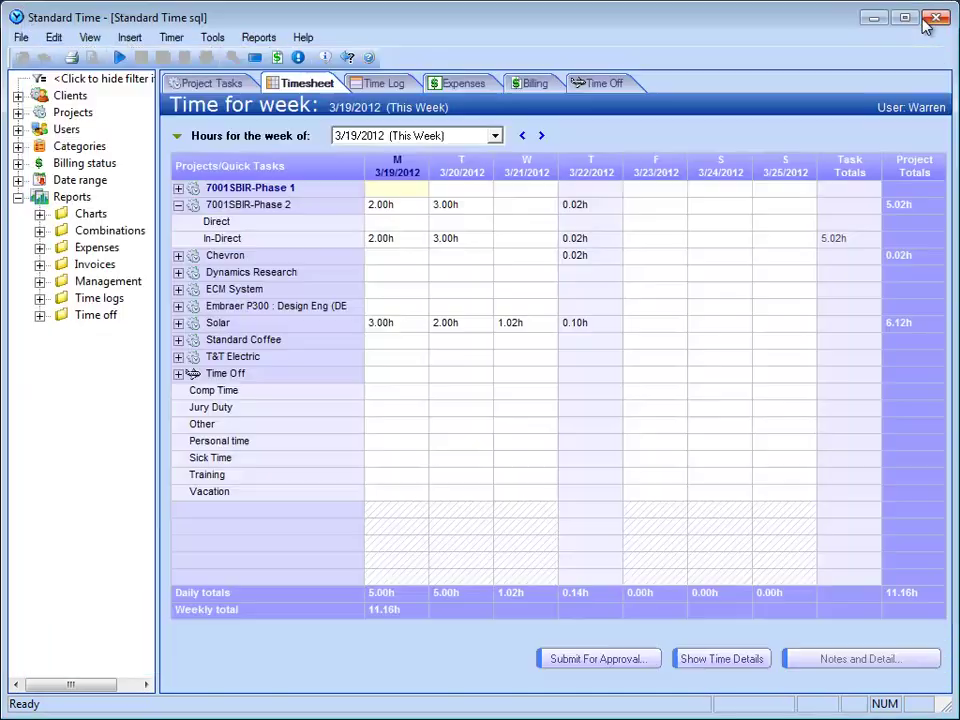
# Check the employee status list with each person's timer, last activity and hours, and close it
pyautogui.click(97, 42)
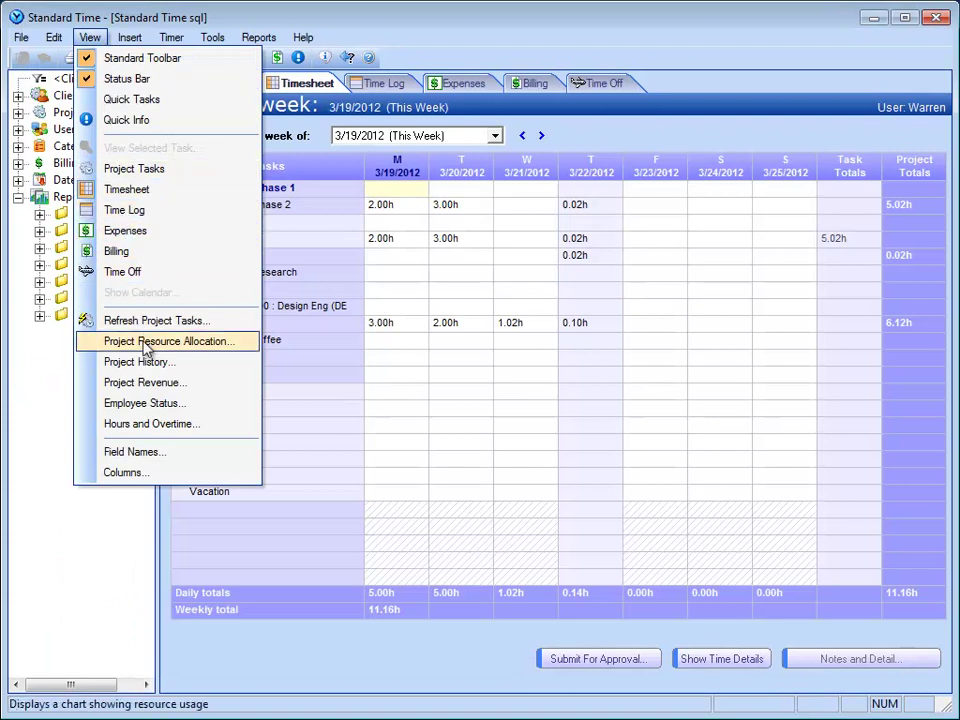
pyautogui.click(156, 403)
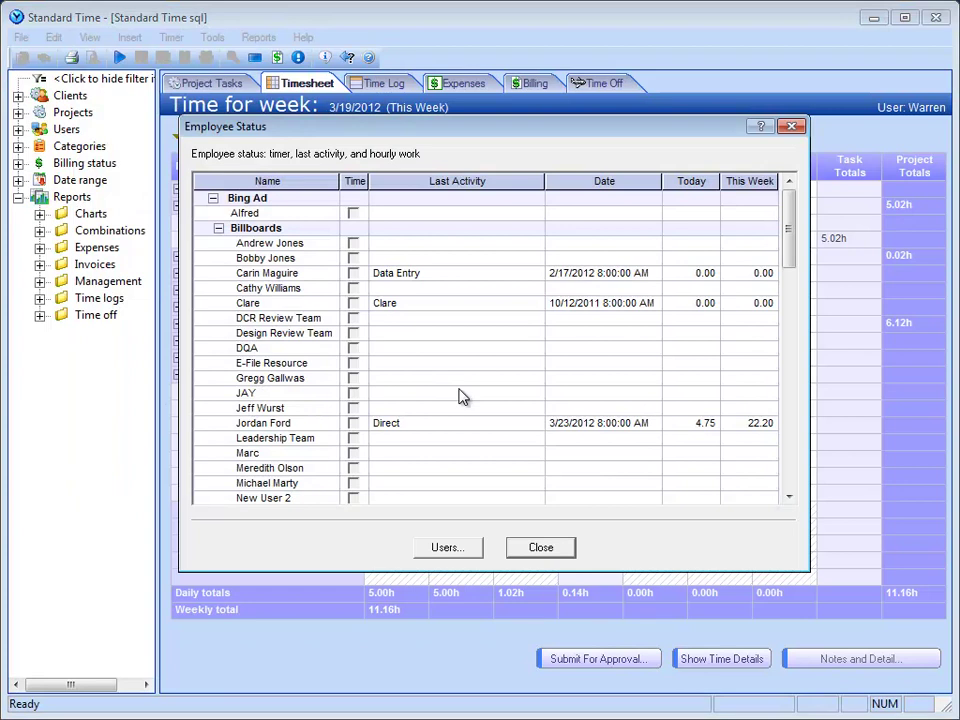
pyautogui.click(792, 127)
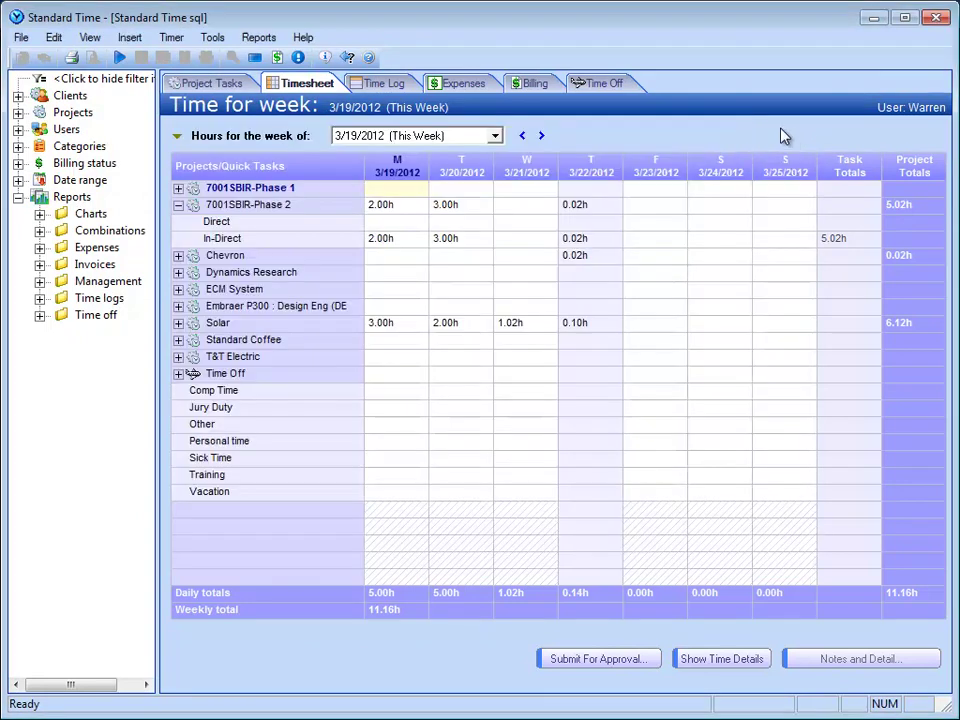
# View the project resource allocation chart for the first user in the New Accounts group, and close it
pyautogui.click(90, 40)
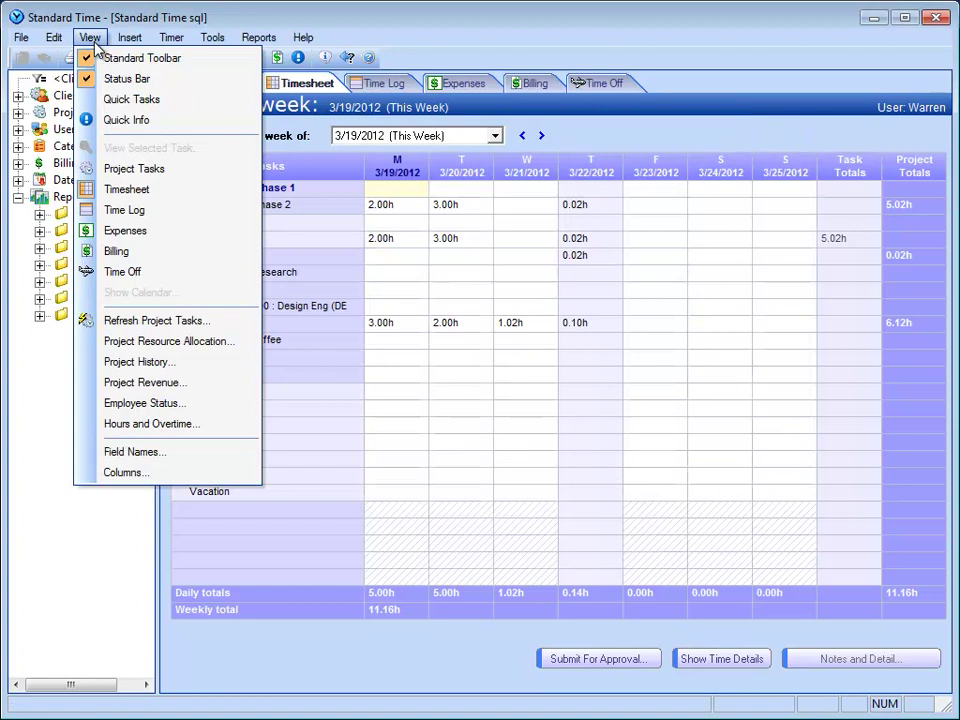
pyautogui.click(248, 343)
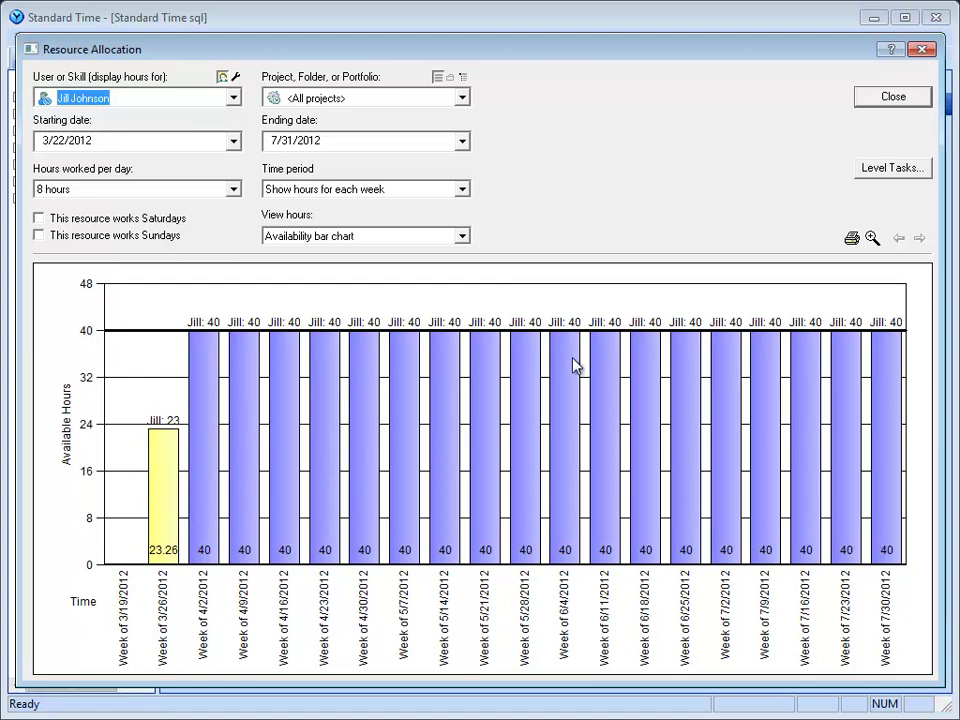
pyautogui.click(234, 98)
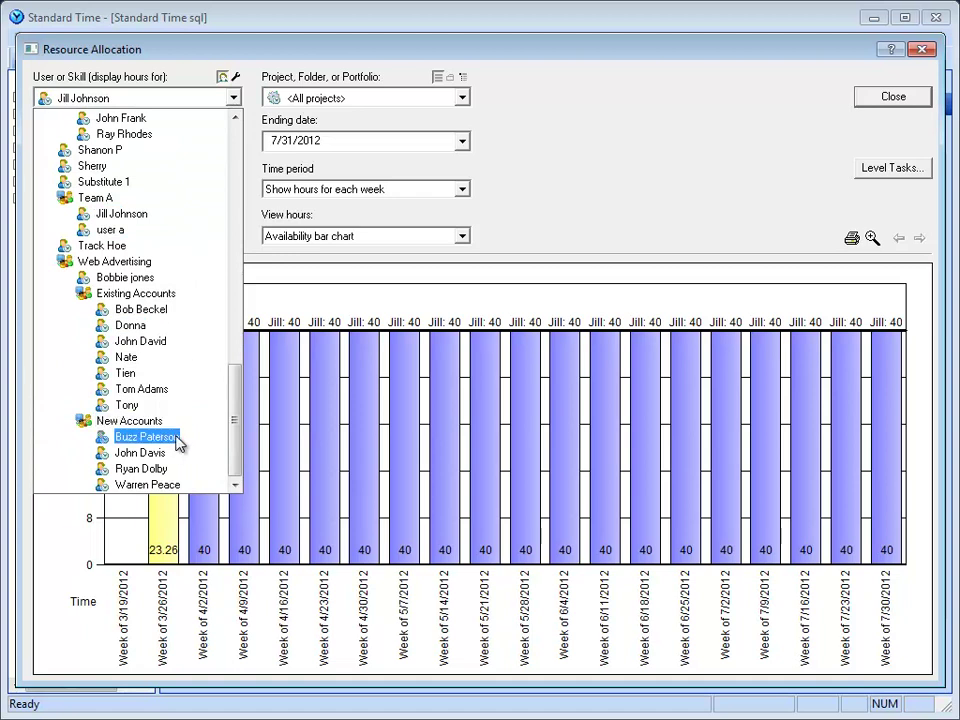
pyautogui.click(145, 437)
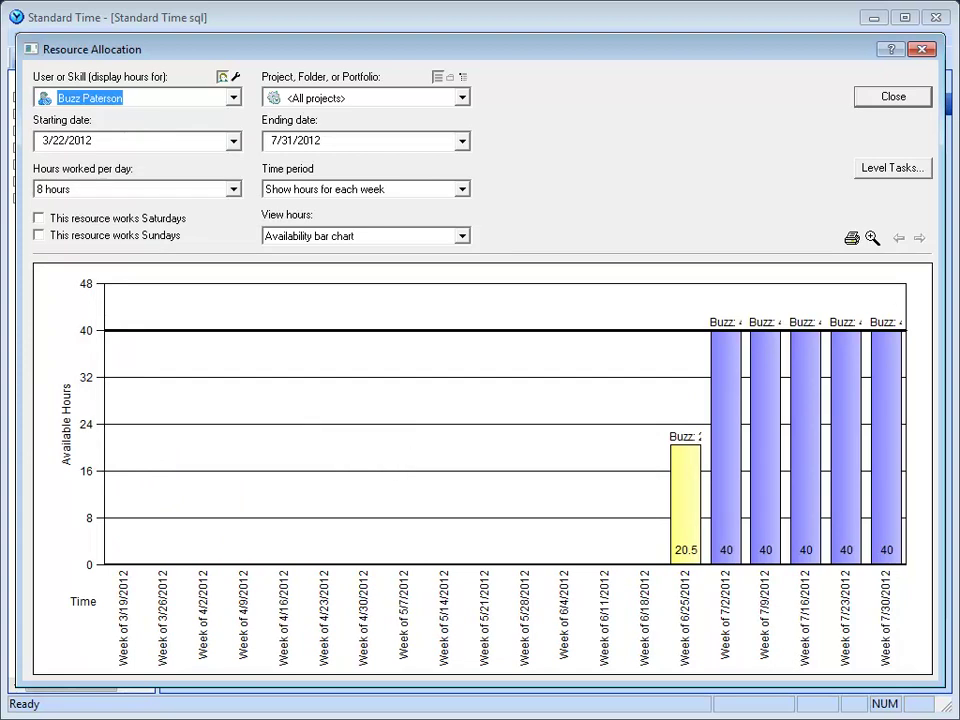
pyautogui.click(920, 50)
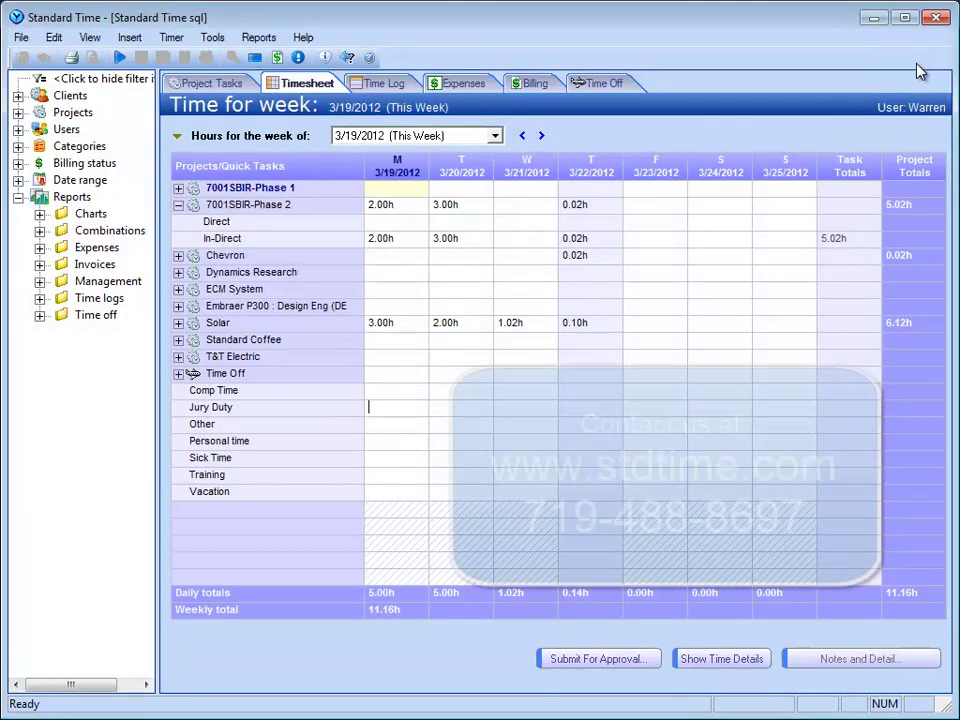